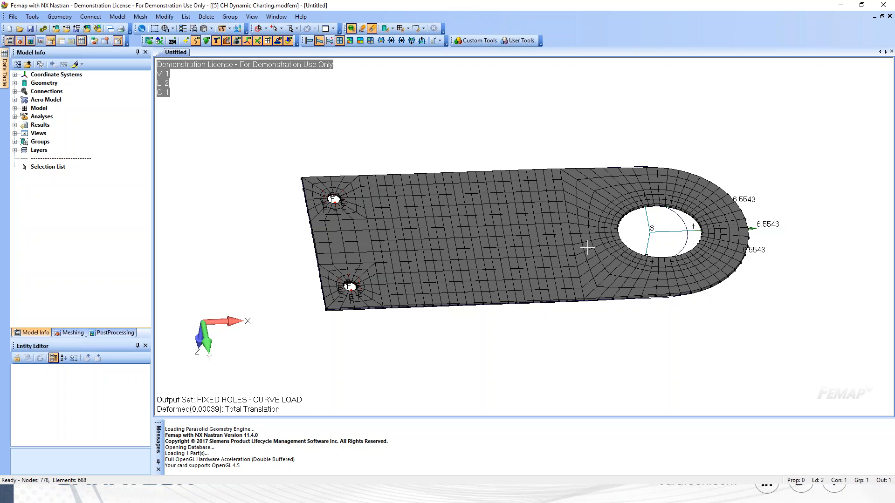
# - Display the results contour on the plate and highlight the Top Nodes group in the model to check its location
pyautogui.click(350, 41)
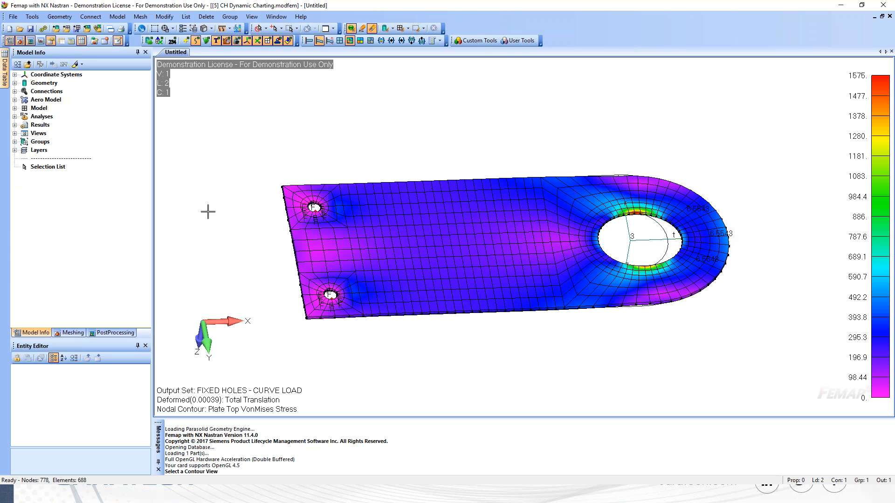
pyautogui.click(15, 142)
pyautogui.click(64, 151)
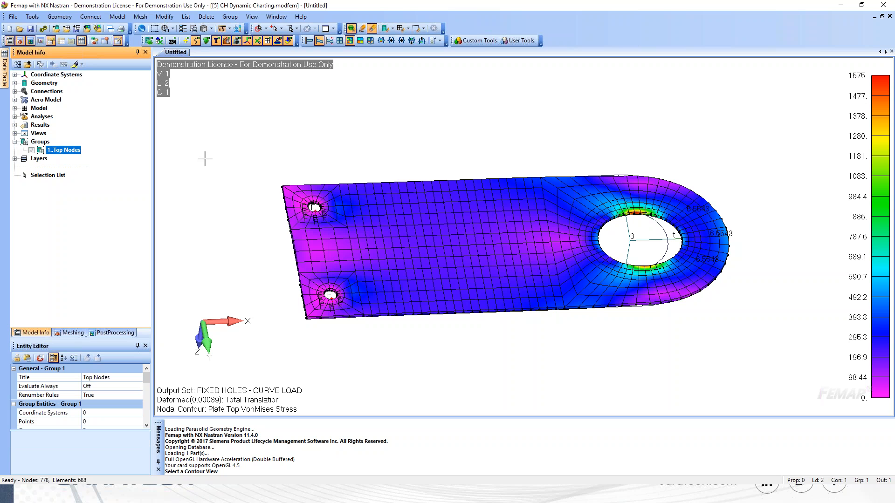
pyautogui.click(75, 65)
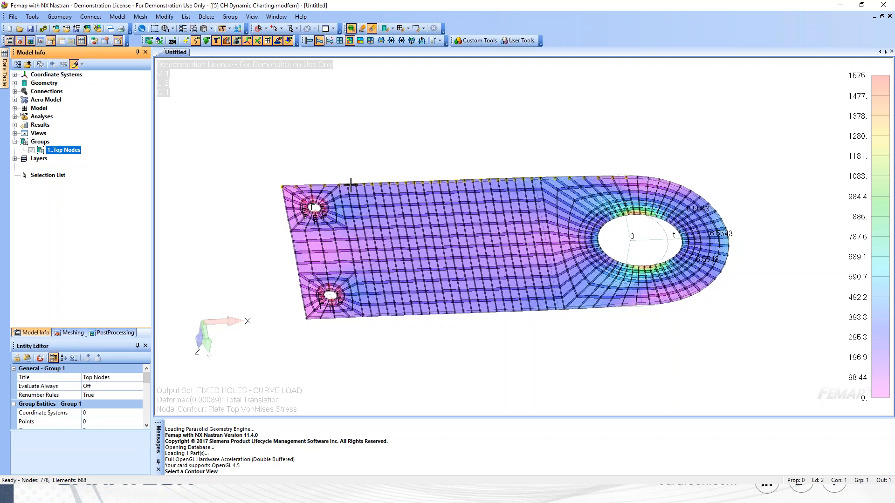
pyautogui.click(75, 65)
# - Show the Charting pane, fit the whole plate in view, and start creating a chart data series
pyautogui.click(40, 41)
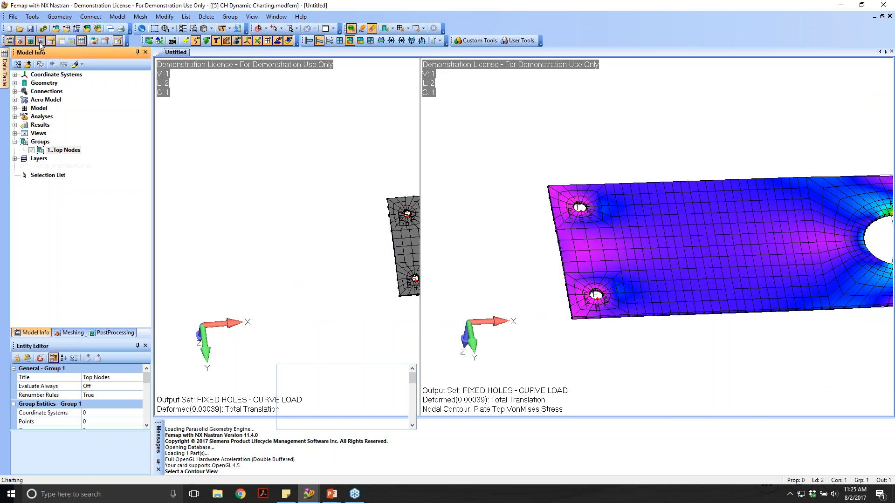
pyautogui.moveTo(579, 162); pyautogui.dragTo(580, 170, button='middle')
pyautogui.scroll(1, 579, 170)
pyautogui.scroll(-2, 601, 190)
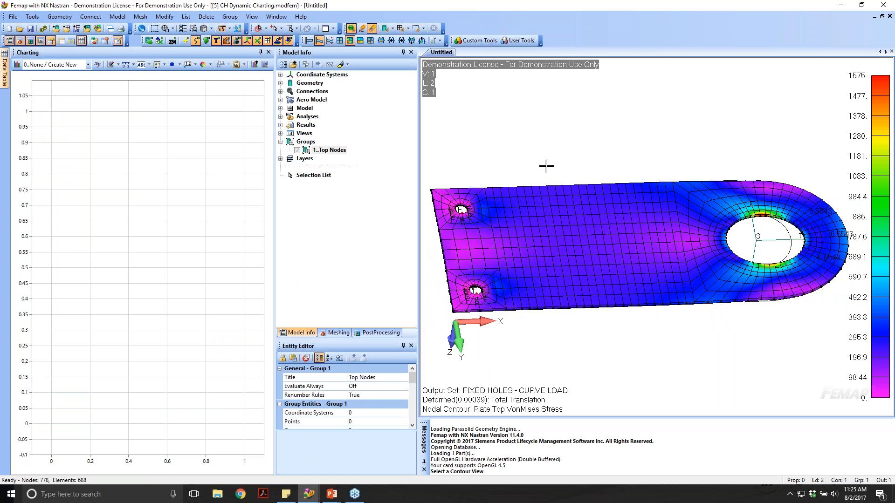
pyautogui.click(117, 65)
pyautogui.click(143, 75)
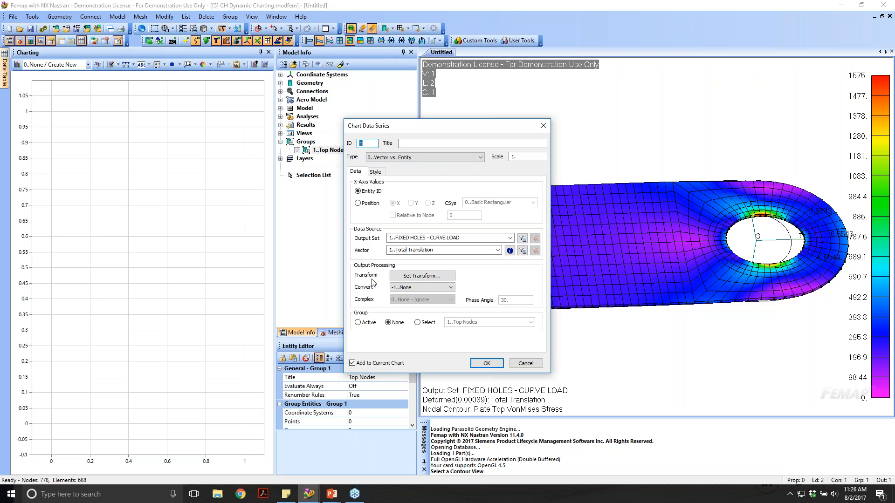
# - Examine the settings of the Vector vs. Set and Vector vs. Vector series types, ending back on Vector vs. Entity
pyautogui.click(454, 158)
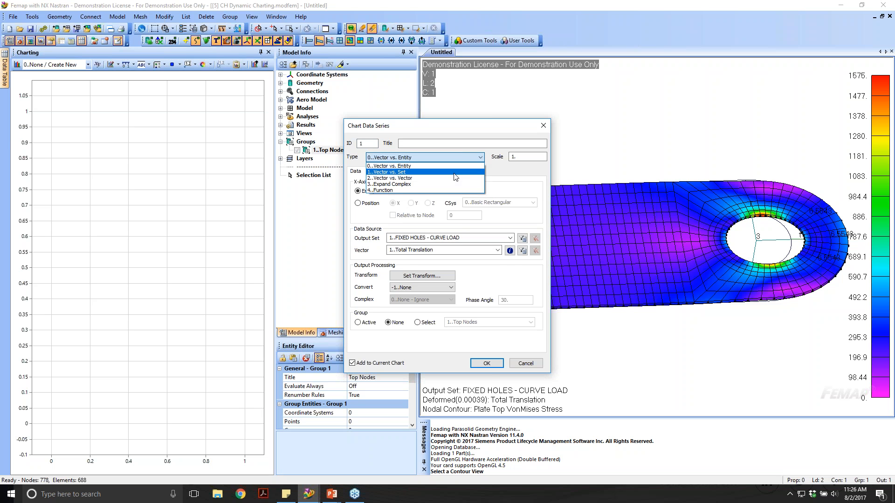
pyautogui.click(454, 172)
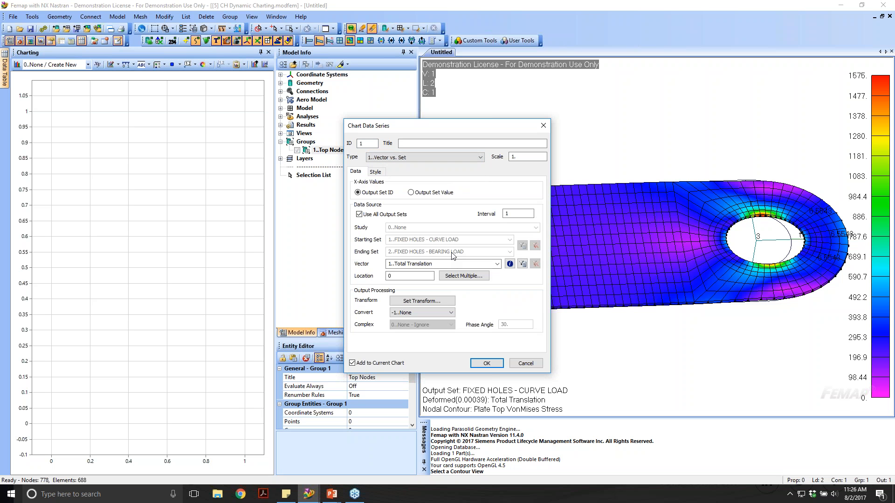
pyautogui.click(479, 160)
pyautogui.click(458, 178)
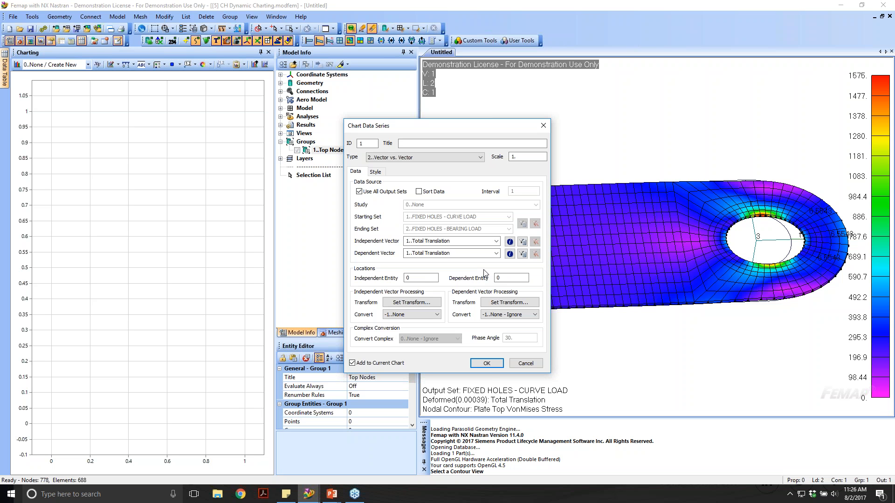
pyautogui.click(474, 158)
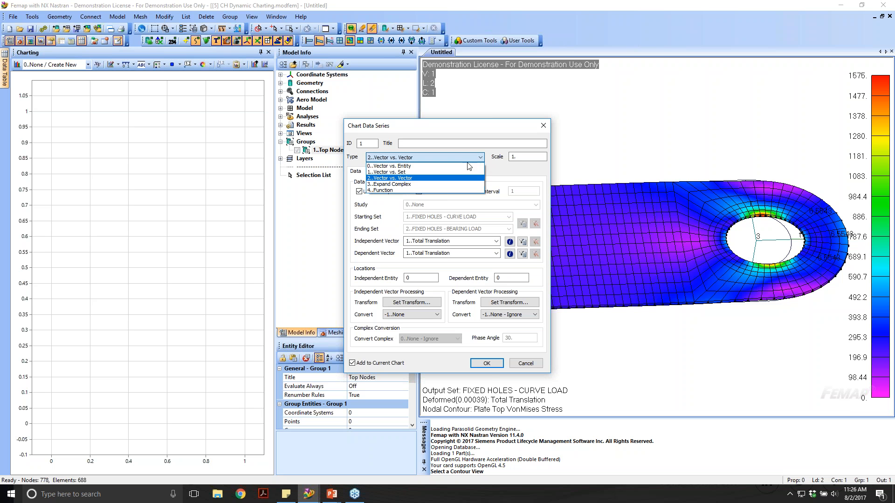
pyautogui.click(452, 167)
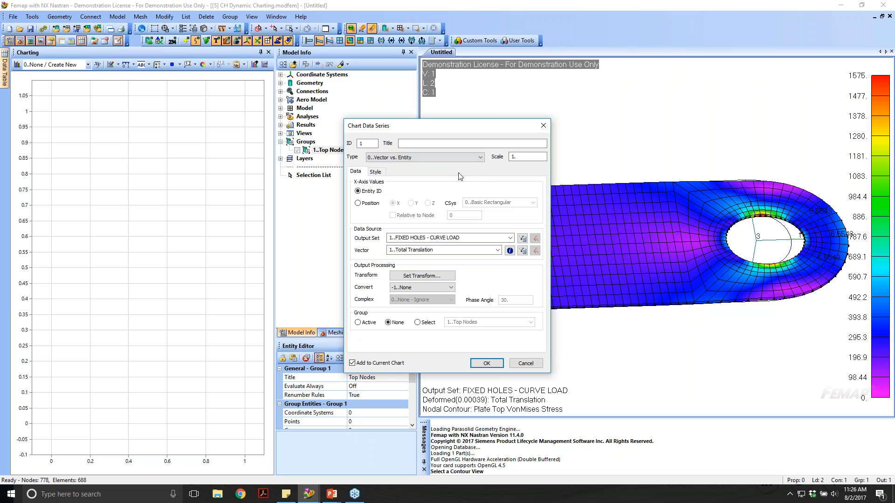
# - Plot the series against X position, using 7033..Plate Top VonMises Stress as the output vector
pyautogui.click(364, 203)
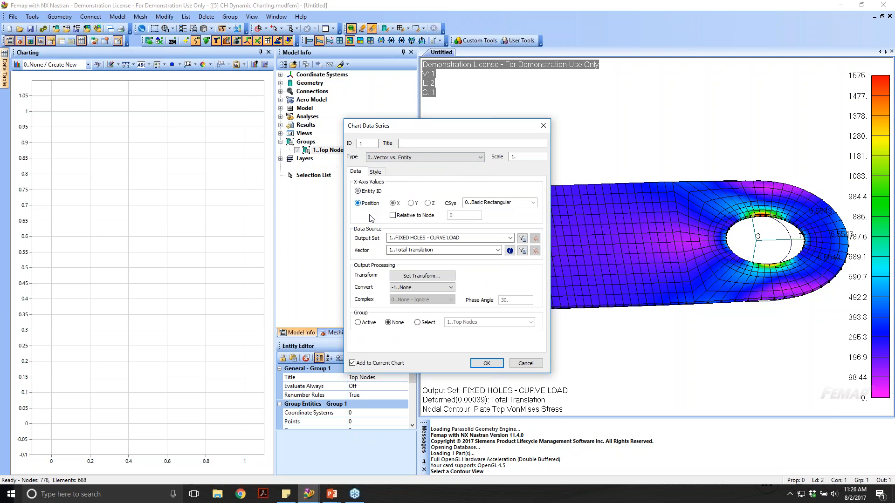
pyautogui.click(484, 251)
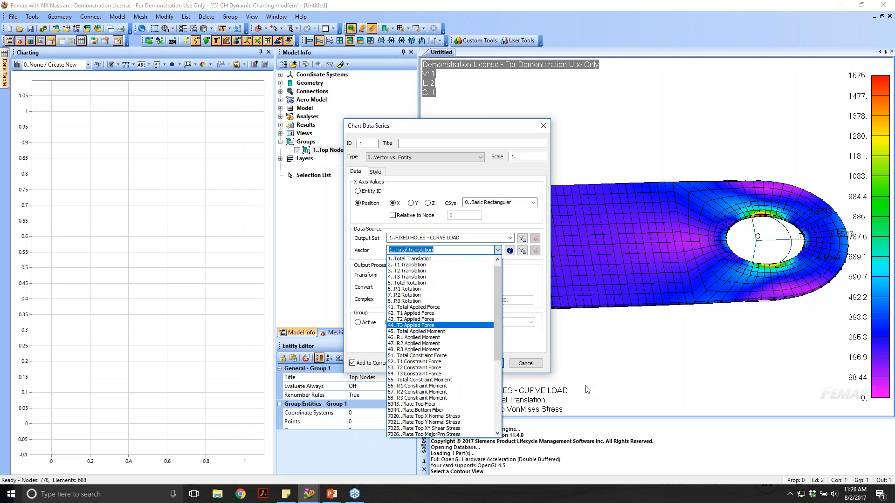
pyautogui.scroll(-2, 473, 347)
pyautogui.scroll(-5, 473, 347)
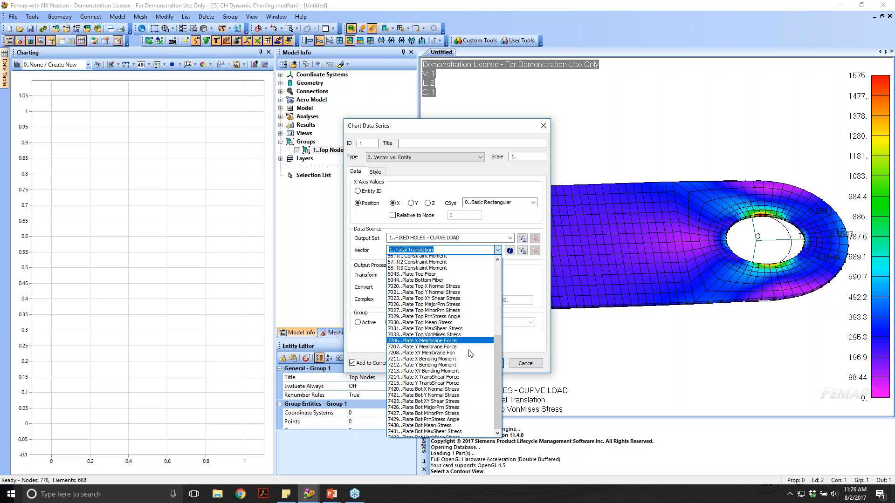
pyautogui.click(433, 332)
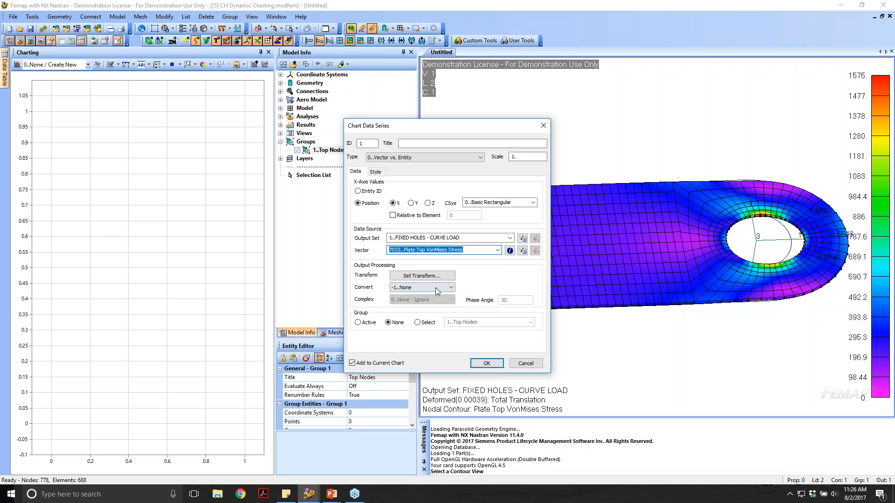
# - Convert the output by Average, limit the series to the Top Nodes group, and add only this series to the chart
pyautogui.click(449, 288)
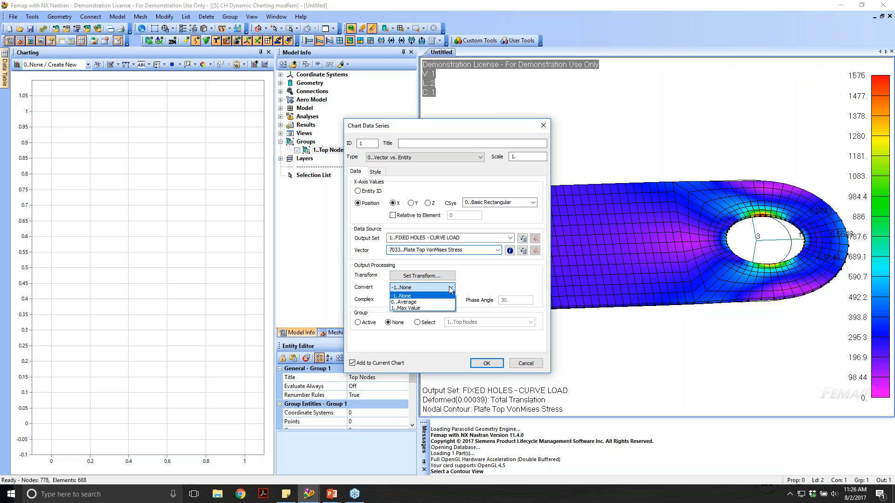
pyautogui.click(424, 305)
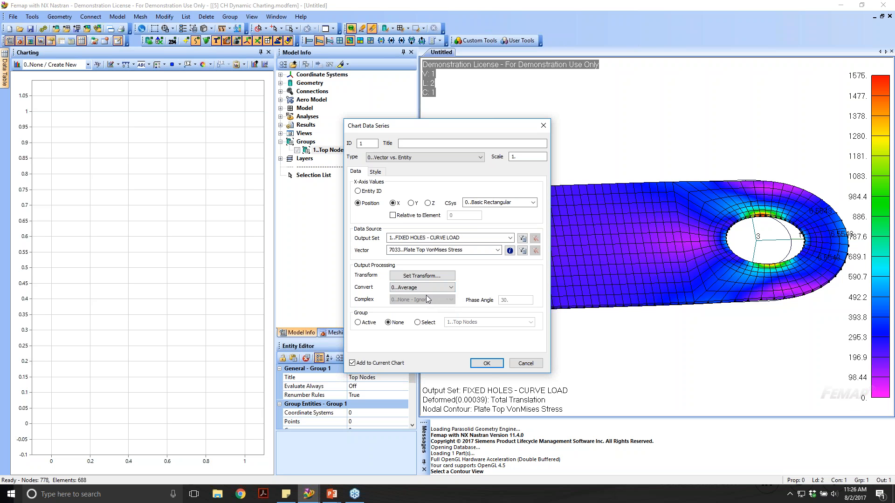
pyautogui.click(417, 322)
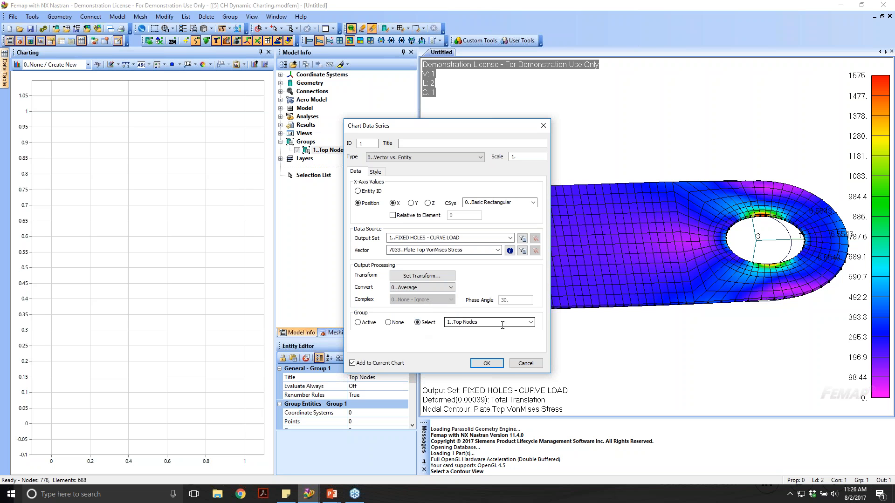
pyautogui.click(487, 363)
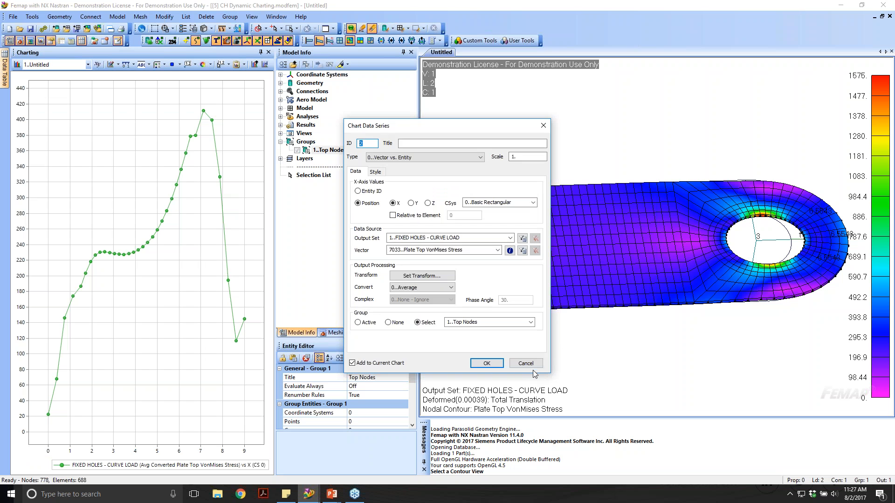
pyautogui.click(525, 363)
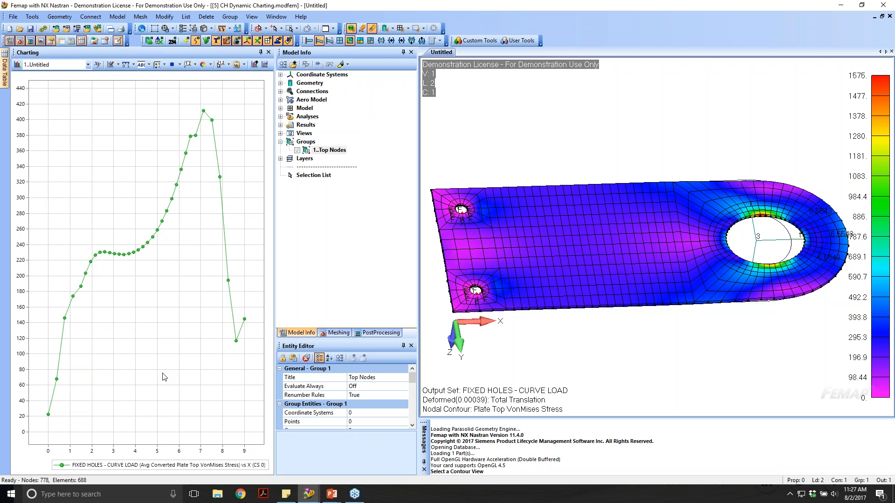
# - Switch to the PowerPoint slide show and advance to the slide on simultaneous plotting of real and complex data
pyautogui.hotkey('alt', 'Tab')
pyautogui.hotkey('alt', 'Tab')
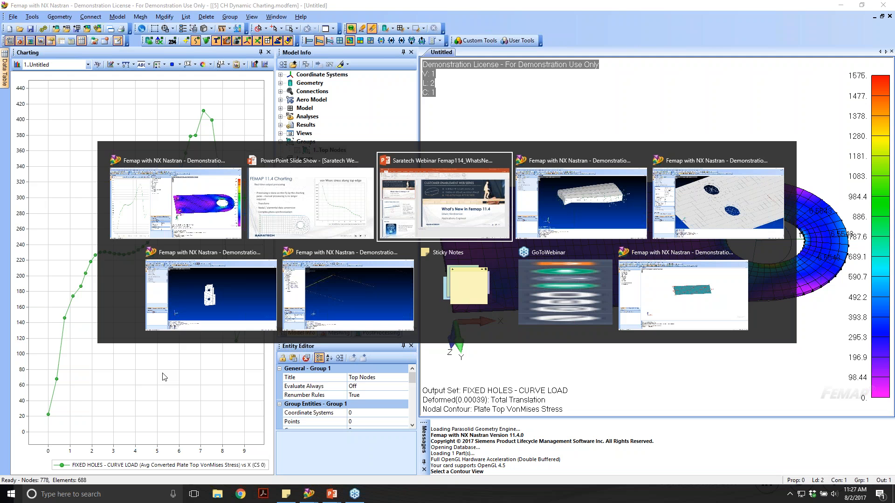
pyautogui.hotkey('alt', 'Tab')
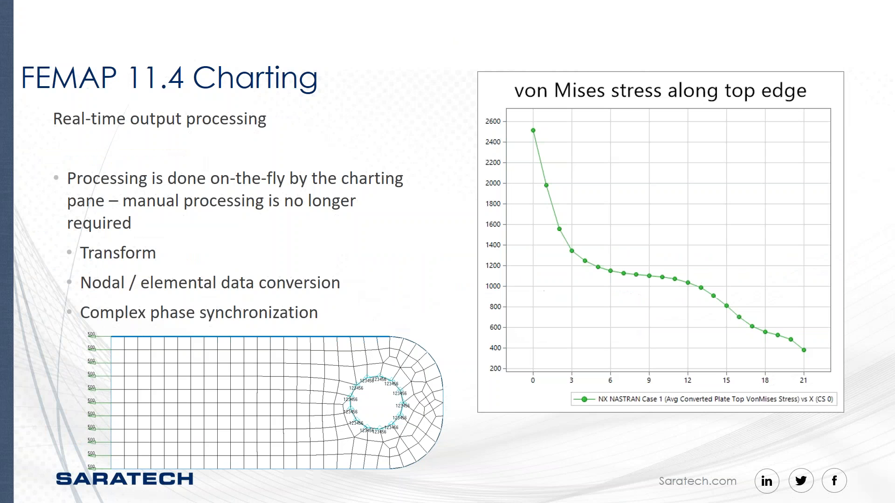
pyautogui.press('Right')
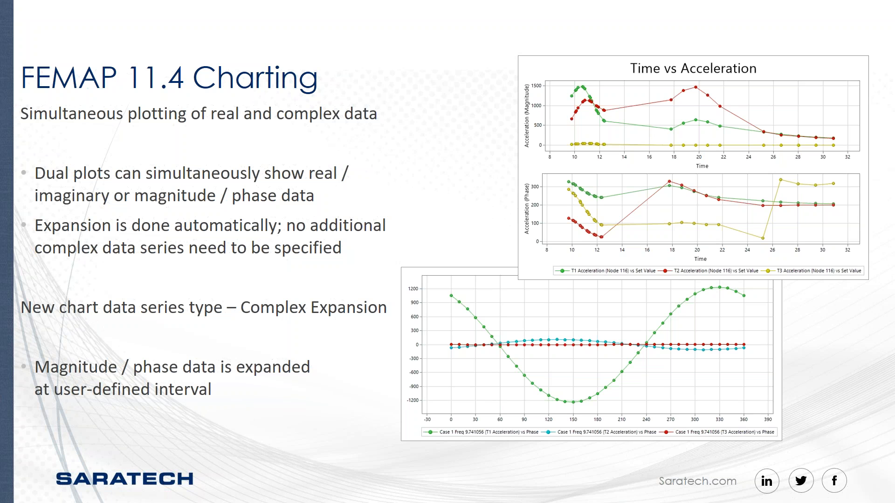
# - Switch to the Femap window containing CH Phase-Magnitude.modfem and bring its plate mesh into closer view
pyautogui.hotkey('alt', 'Tab')
pyautogui.hotkey('alt', 'Tab')
pyautogui.hotkey('alt', 'Tab')
pyautogui.hotkey('alt', 'Tab')
pyautogui.hotkey('alt', 'Tab')
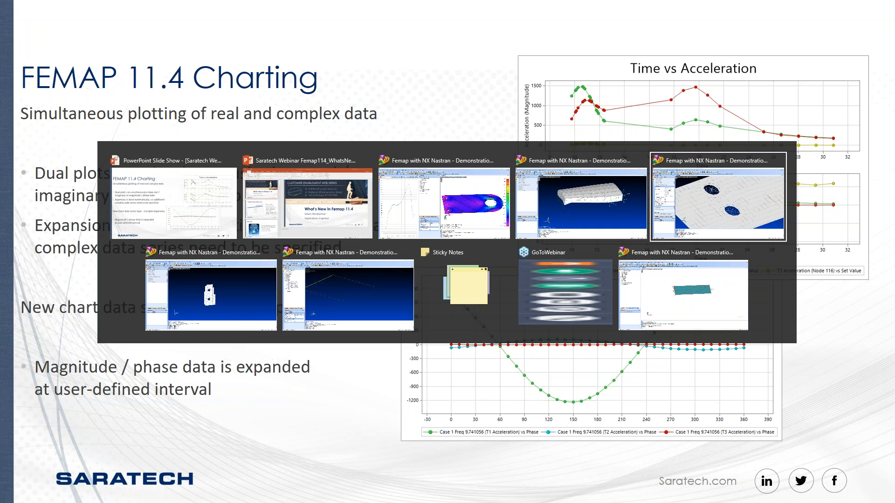
pyautogui.hotkey('alt', 'Tab')
pyautogui.hotkey('alt', 'Tab')
pyautogui.hotkey('alt', 'Tab')
pyautogui.hotkey('alt', 'Tab')
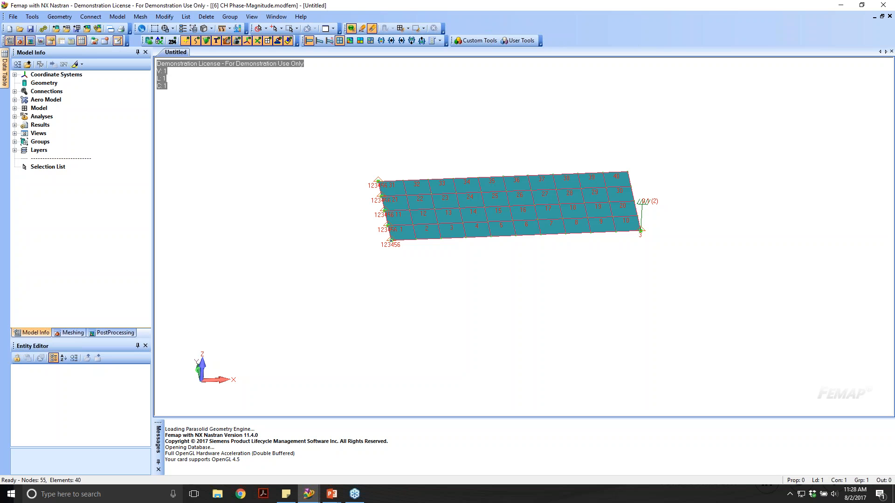
pyautogui.scroll(2, 536, 176)
pyautogui.keyDown('ctrl'); pyautogui.moveTo(538, 168); pyautogui.dragTo(522, 224, button='middle'); pyautogui.keyUp('ctrl')
pyautogui.moveTo(629, 268)
pyautogui.mouseDown(button='middle')
pyautogui.moveTo(620, 256)
pyautogui.moveTo(630, 264)
pyautogui.mouseUp(button='middle')
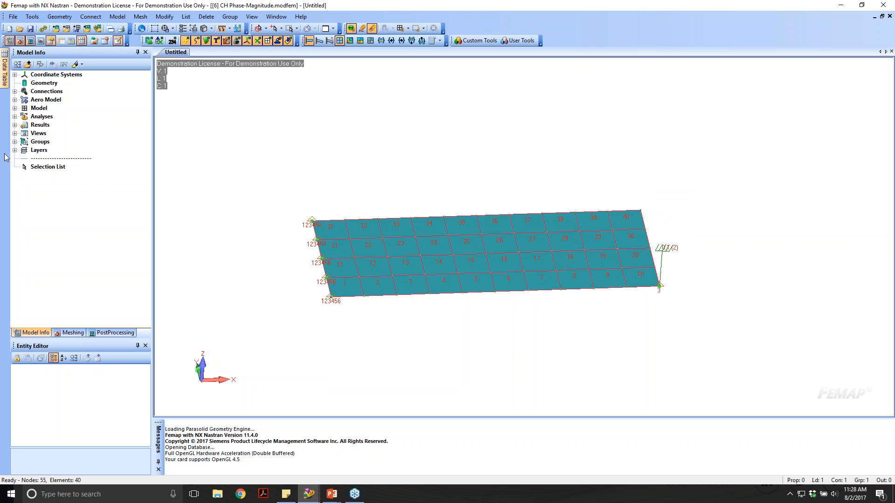
# - Highlight the Output Nodes group in the model to check which nodes it contains, and turn the highlight off again
pyautogui.click(15, 142)
pyautogui.doubleClick(41, 142)
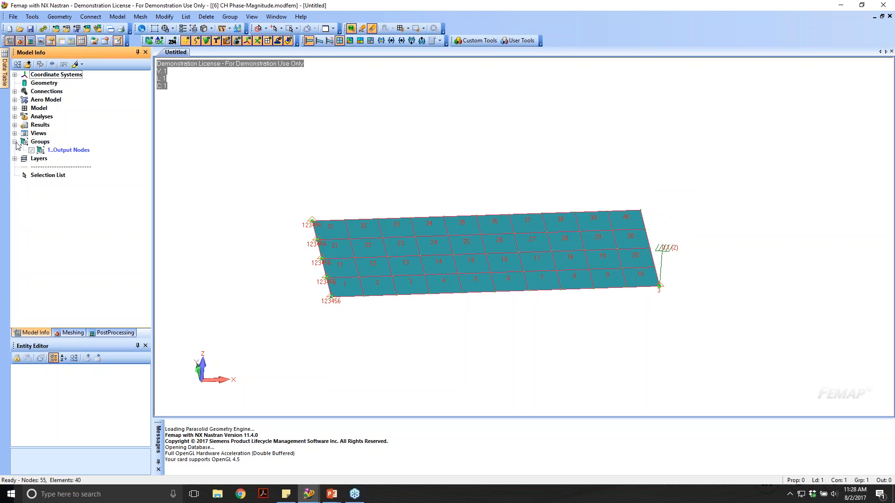
pyautogui.click(69, 150)
pyautogui.click(74, 64)
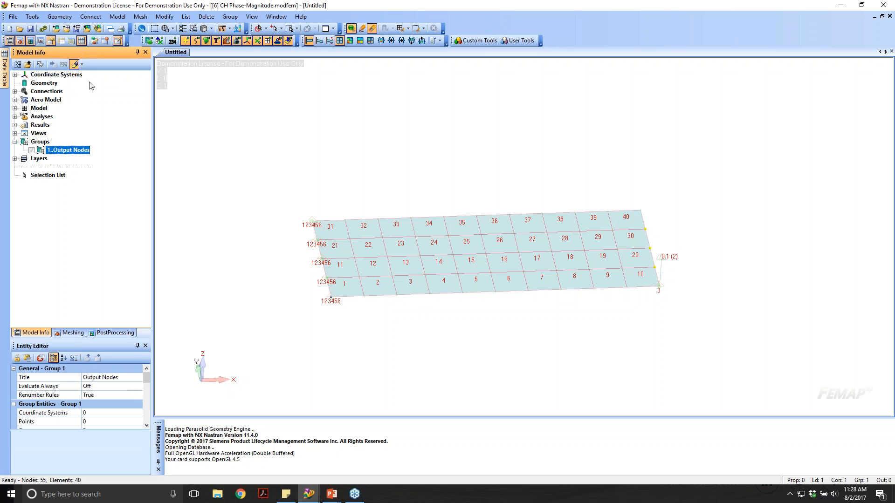
pyautogui.click(75, 64)
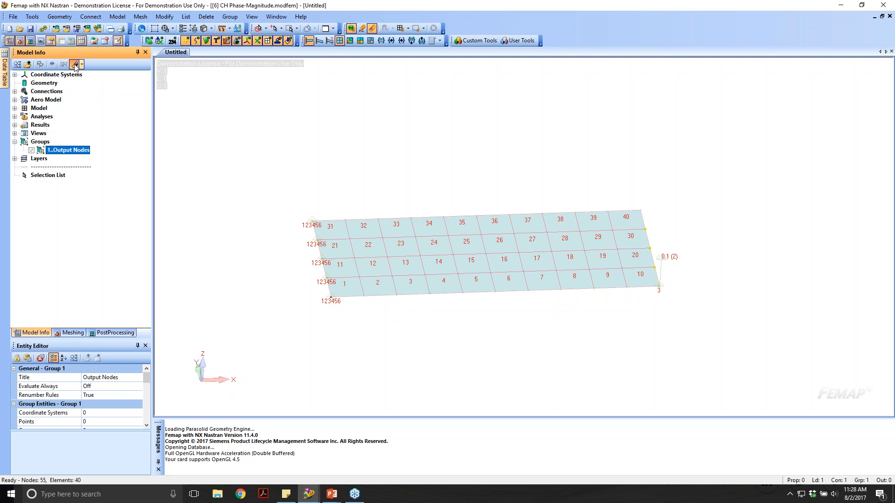
# - Show the Charting pane and start a new chart data series of type Vector vs. Set
pyautogui.click(41, 41)
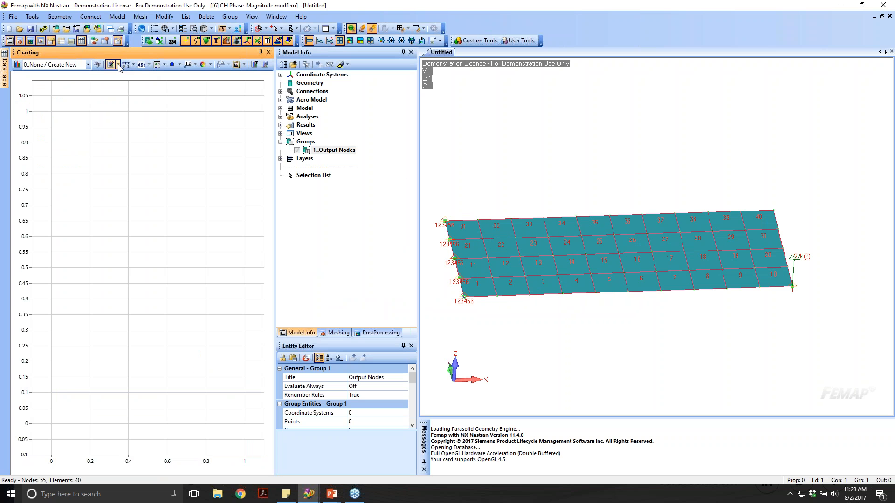
pyautogui.click(119, 65)
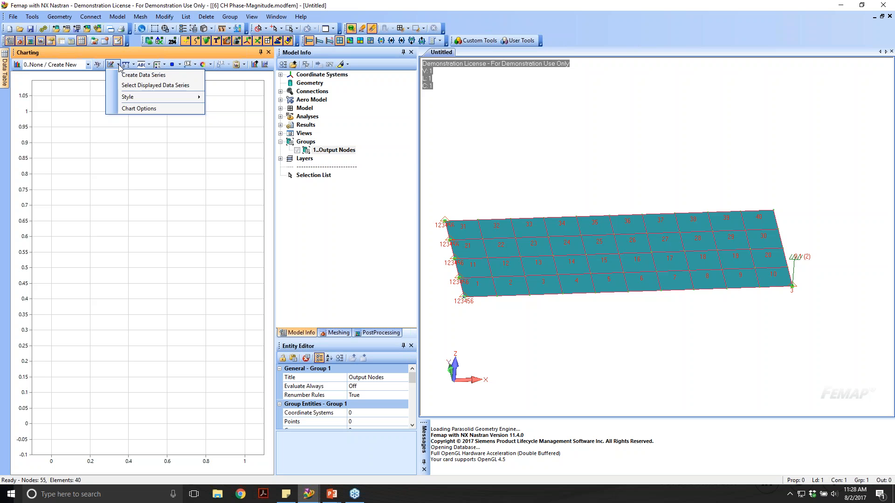
pyautogui.click(143, 75)
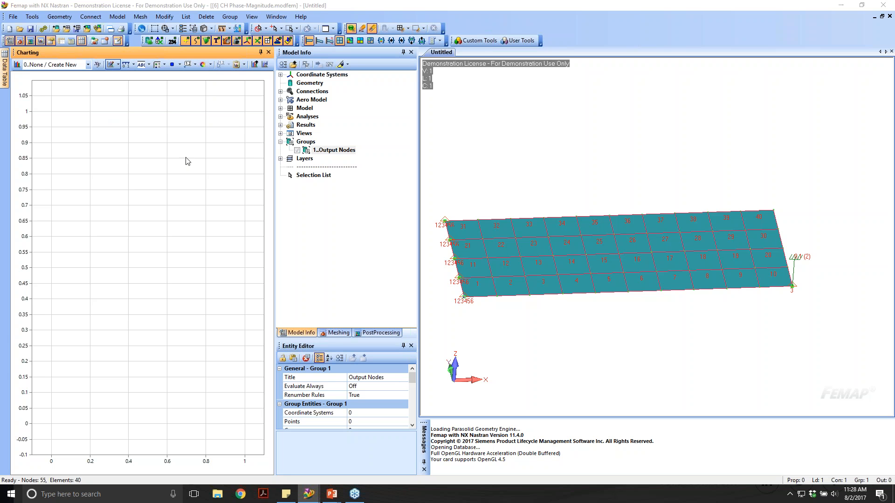
pyautogui.click(455, 155)
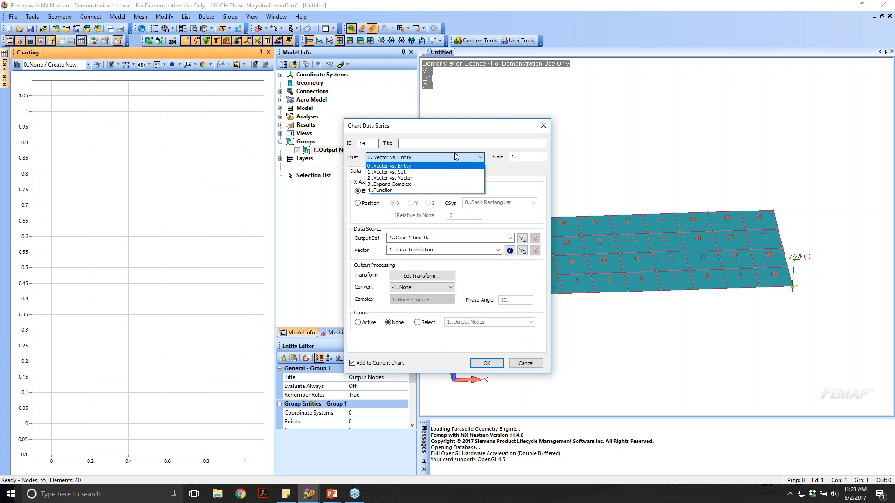
pyautogui.click(440, 176)
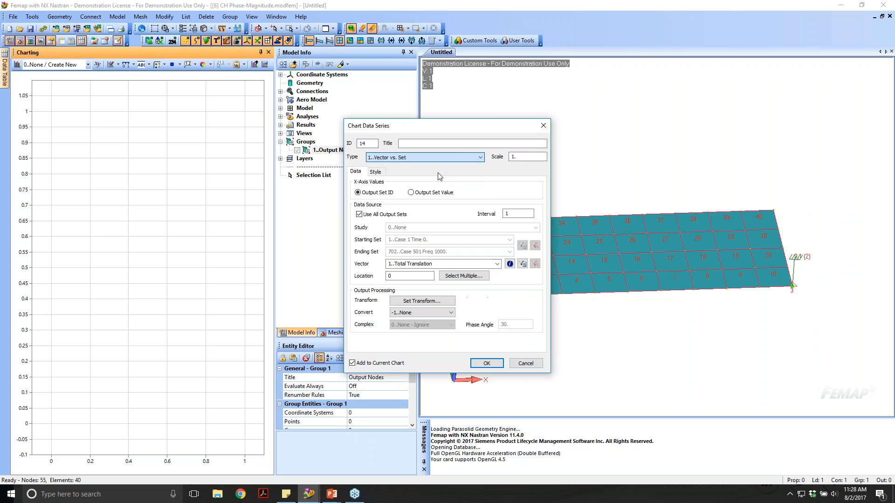
# - Plot the series against output set value for study 2..Freq. Response to Enforced Displacement, limited to that study, using vector 4..T3 Translation
pyautogui.click(410, 193)
pyautogui.click(358, 214)
pyautogui.click(536, 227)
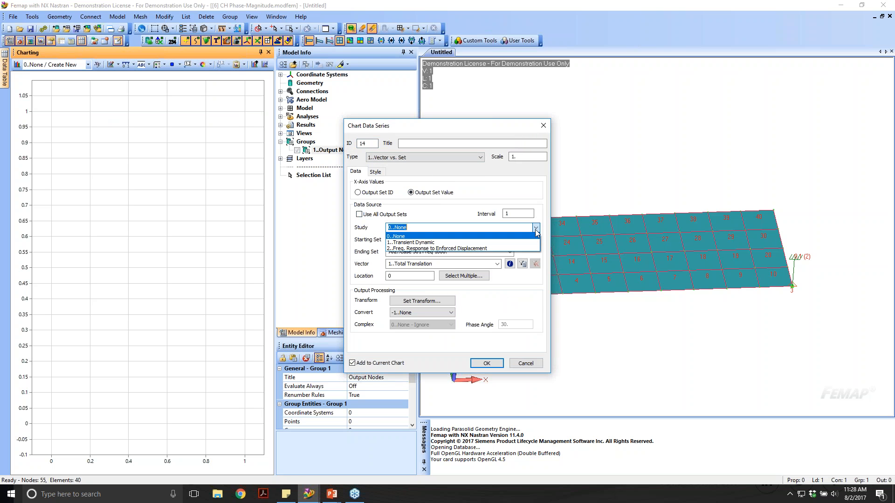
pyautogui.click(480, 249)
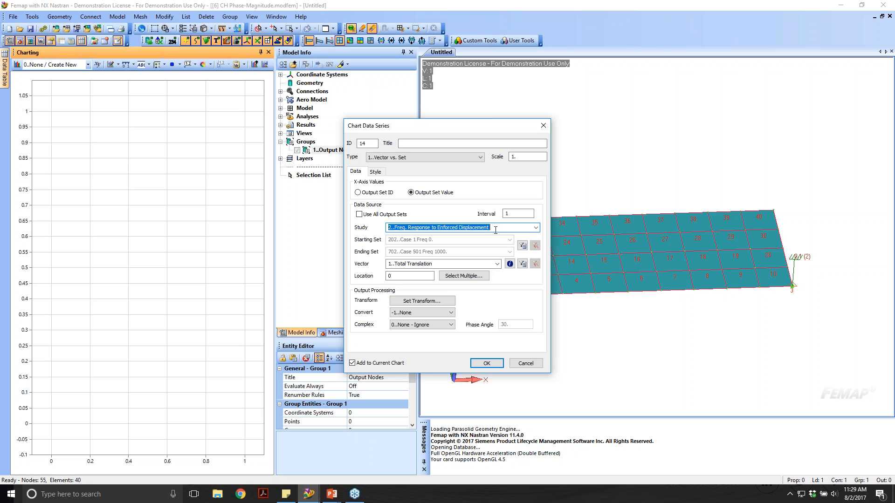
pyautogui.click(498, 264)
pyautogui.click(443, 291)
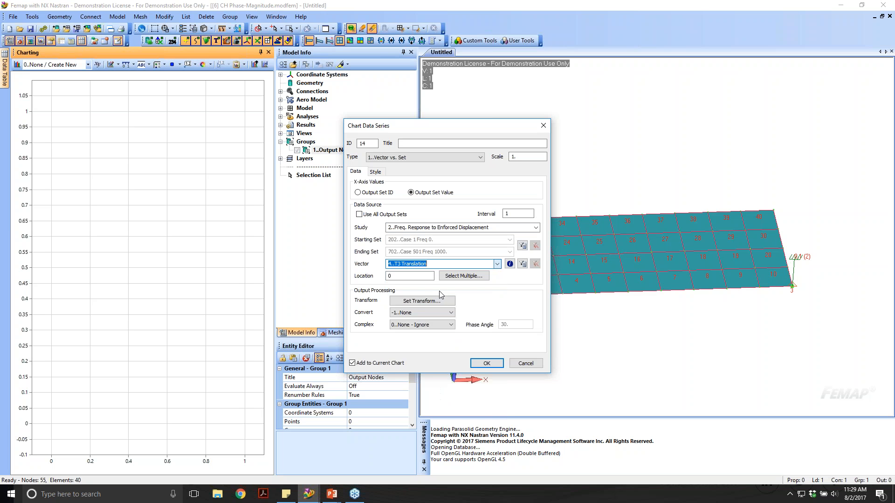
# - Use the nodes of the Output Nodes group as the series locations, create the series on the chart, and finish adding series
pyautogui.click(460, 277)
pyautogui.click(417, 471)
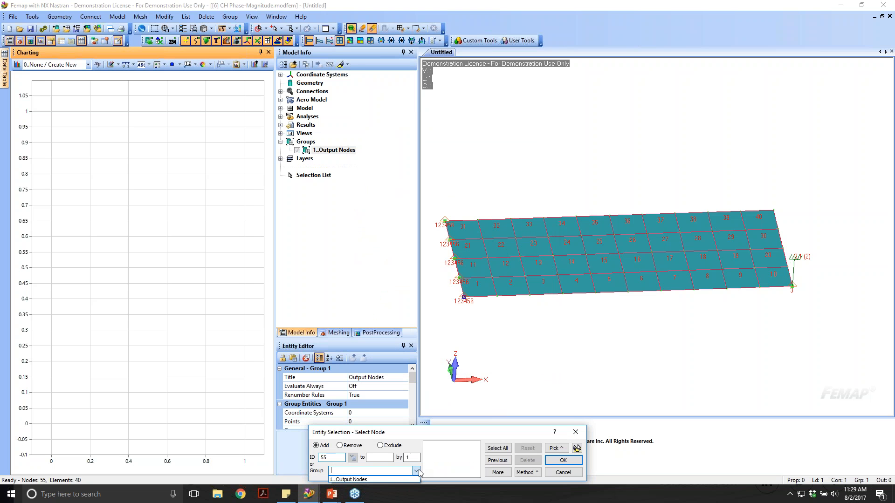
pyautogui.click(350, 479)
pyautogui.click(498, 472)
pyautogui.click(563, 460)
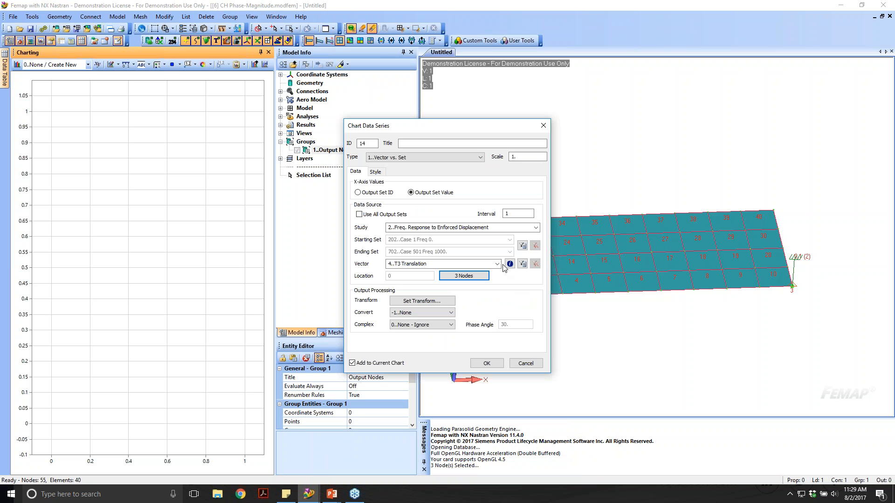
pyautogui.click(487, 363)
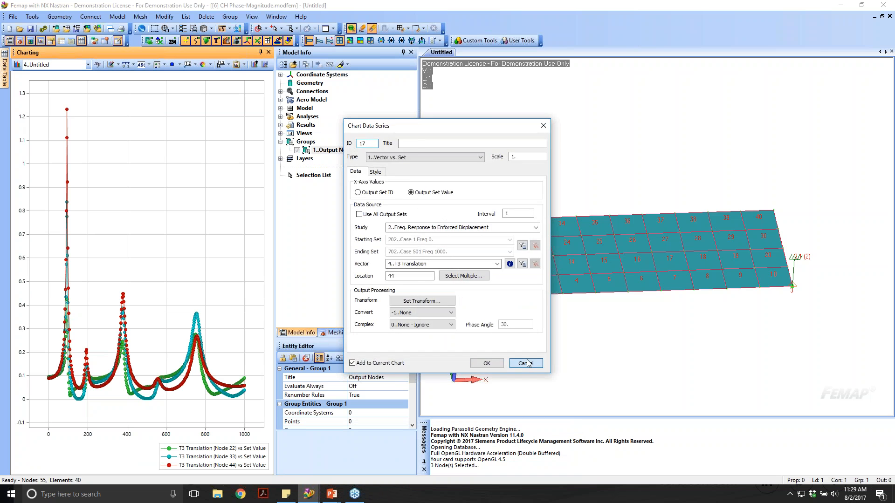
pyautogui.click(525, 362)
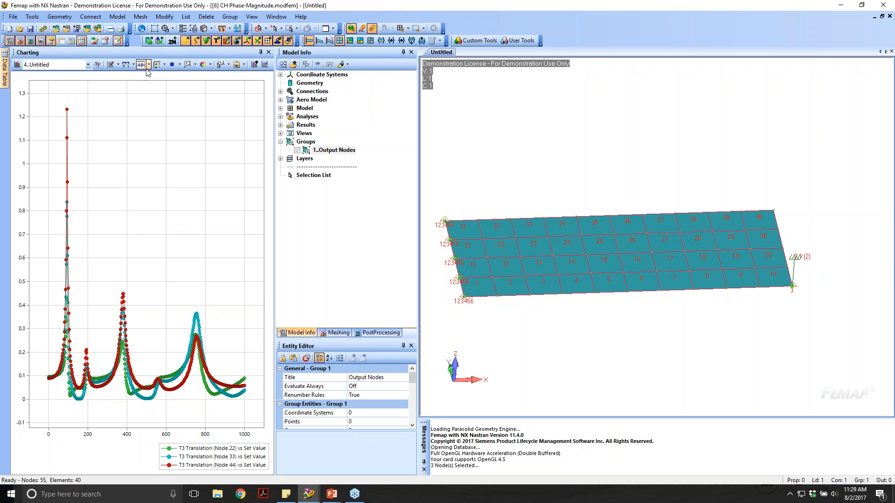
# - Set the chart's Complex Plot option to 1..Top so phase and magnitude are plotted together
pyautogui.click(117, 65)
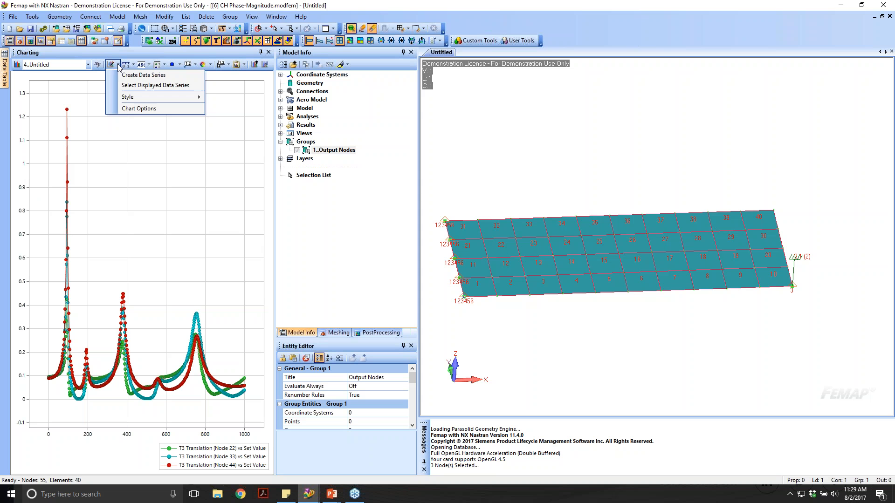
pyautogui.click(139, 108)
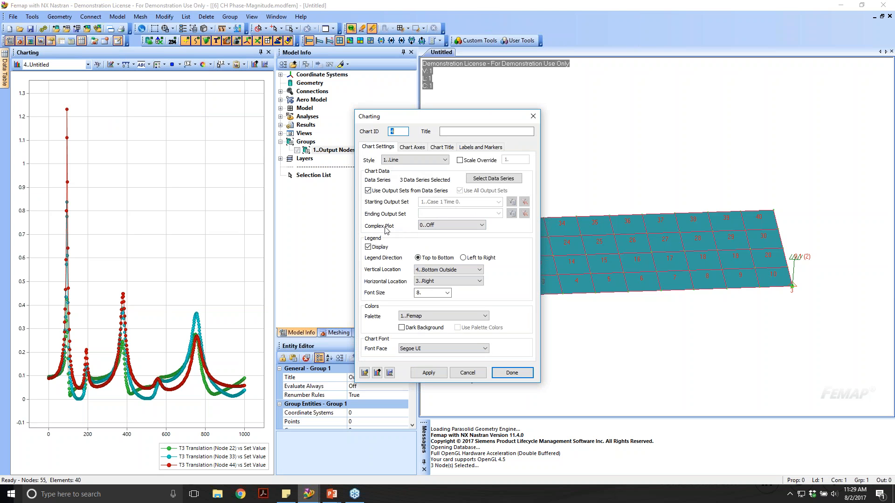
pyautogui.click(451, 226)
pyautogui.click(454, 237)
pyautogui.click(428, 373)
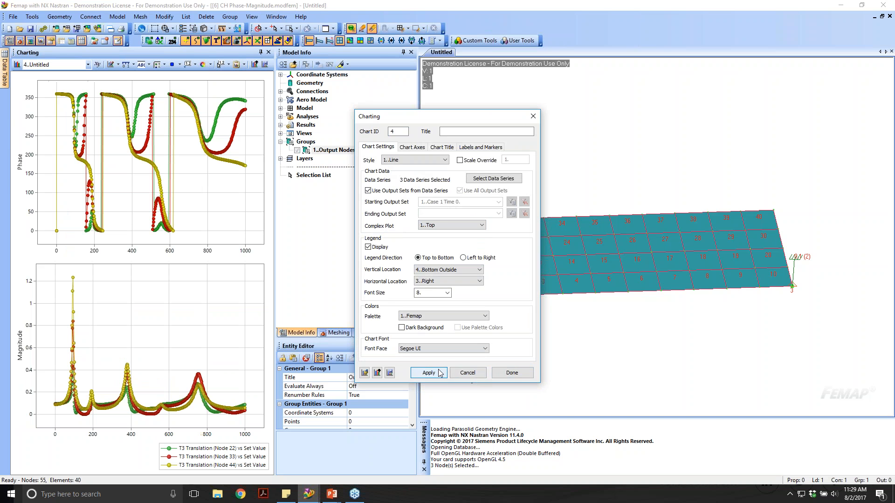
pyautogui.click(511, 373)
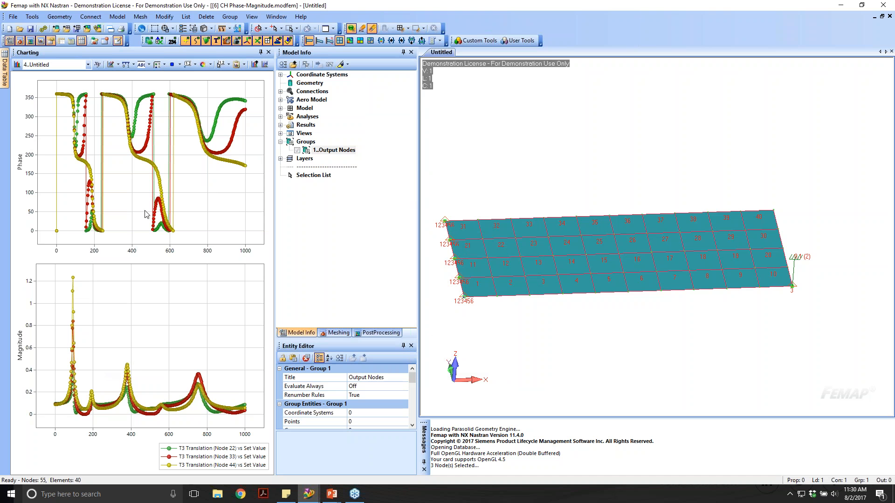
# - Start a new chart with a data series of type Expand Complex
pyautogui.click(88, 65)
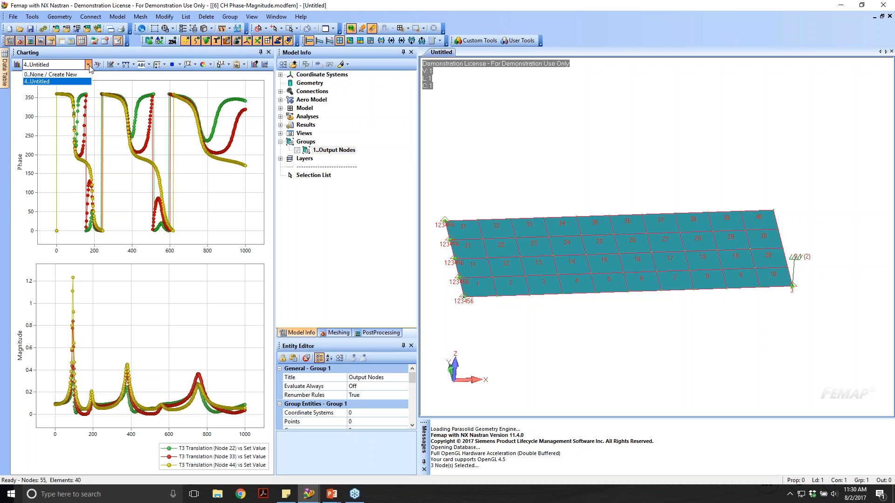
pyautogui.click(79, 74)
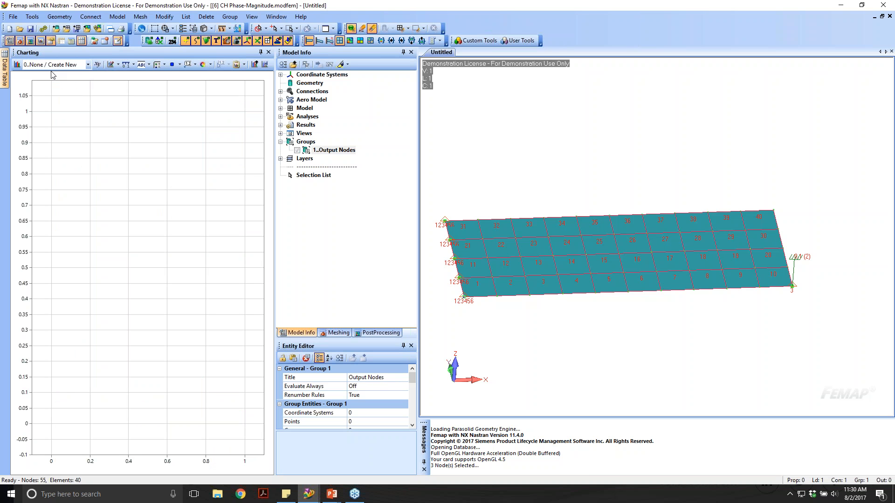
pyautogui.click(118, 64)
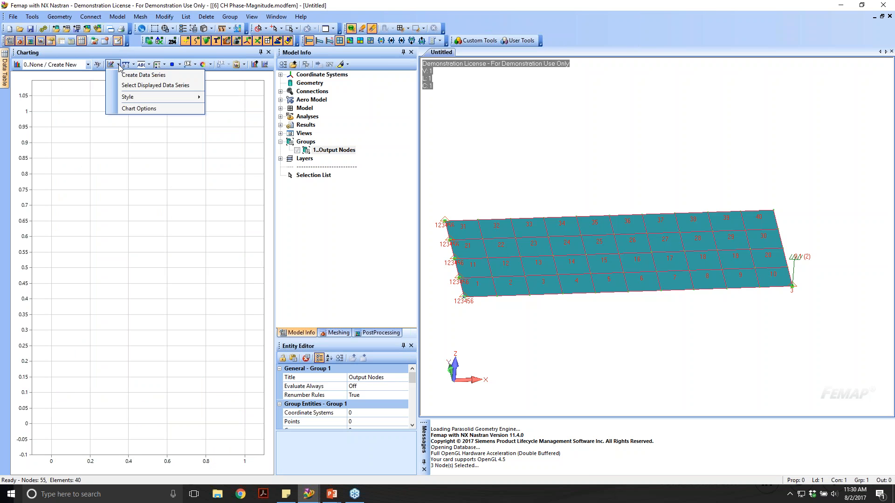
pyautogui.click(140, 75)
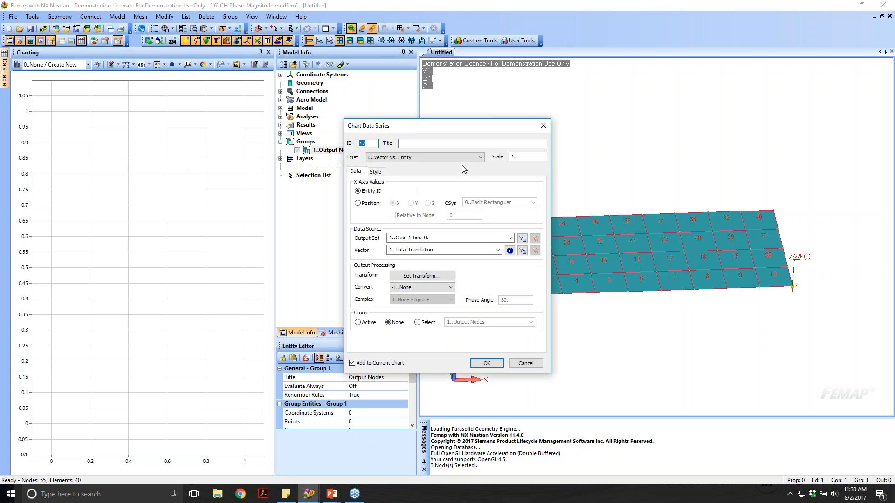
pyautogui.click(476, 158)
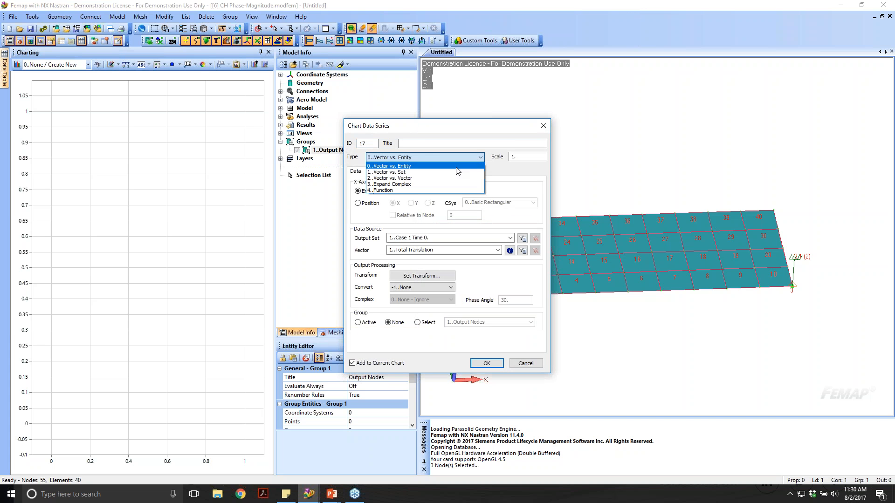
pyautogui.click(433, 185)
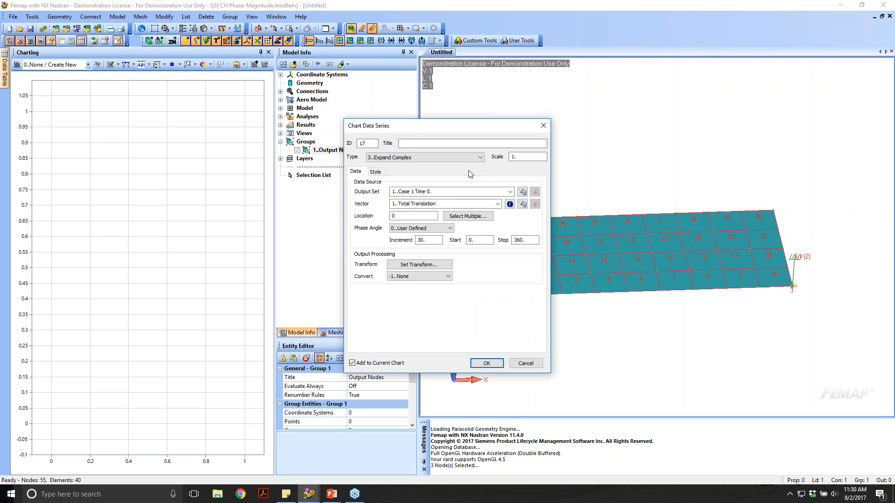
# - Set the series' output set to 229..Case 28 Freq 54. and its vector to 4..T3 Translation
pyautogui.click(511, 192)
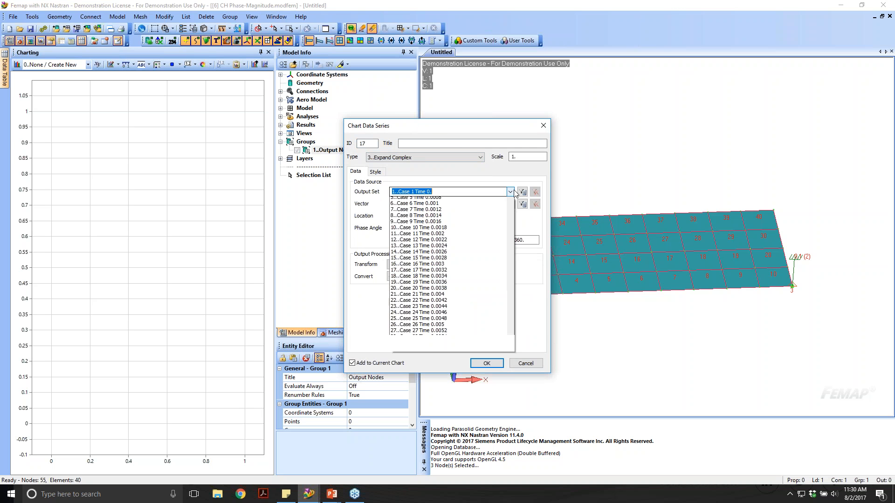
pyautogui.moveTo(510, 209); pyautogui.dragTo(503, 273)
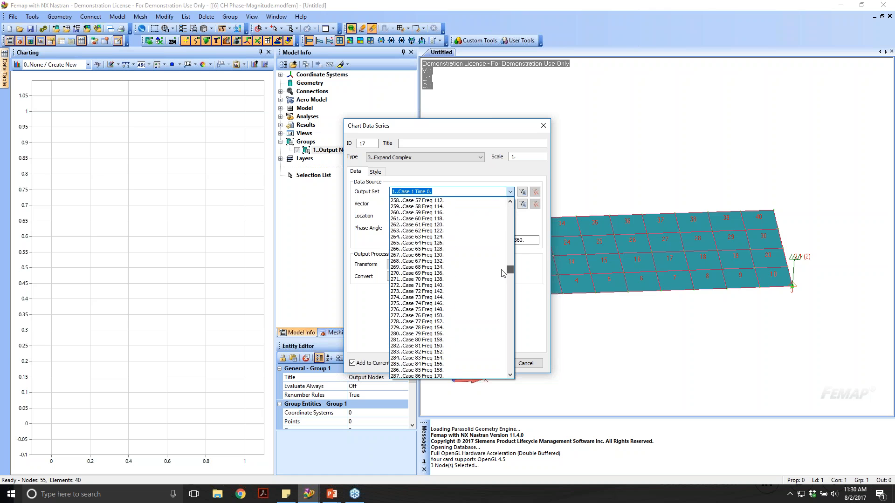
pyautogui.scroll(11, 441, 242)
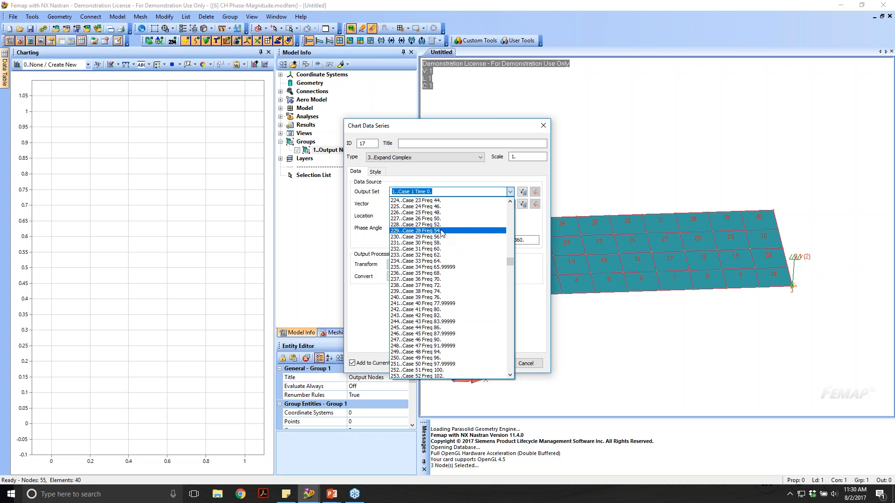
pyautogui.click(442, 231)
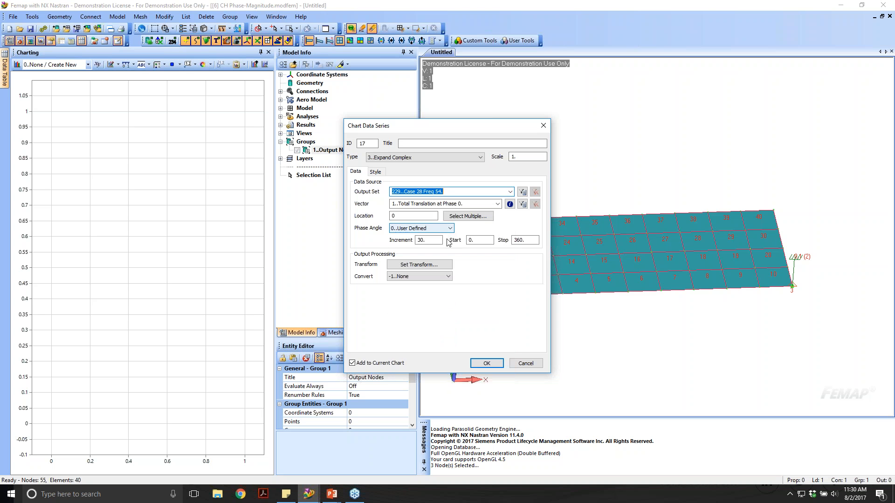
pyautogui.click(497, 204)
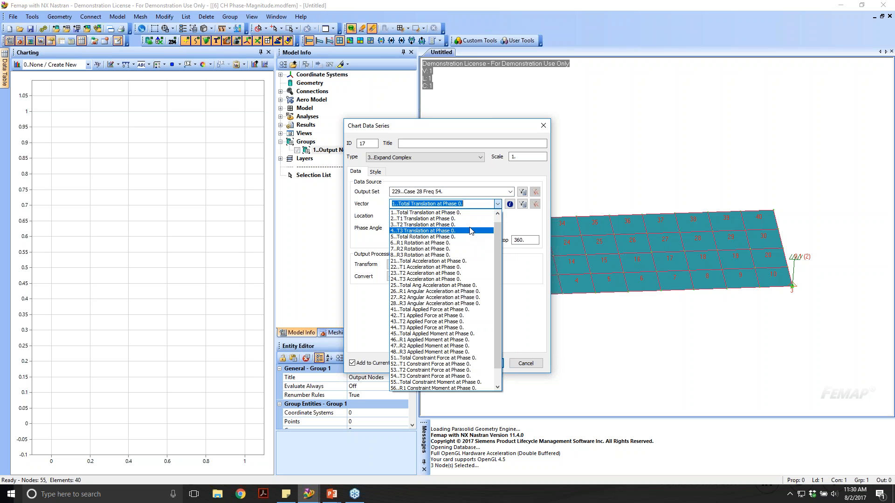
pyautogui.click(471, 232)
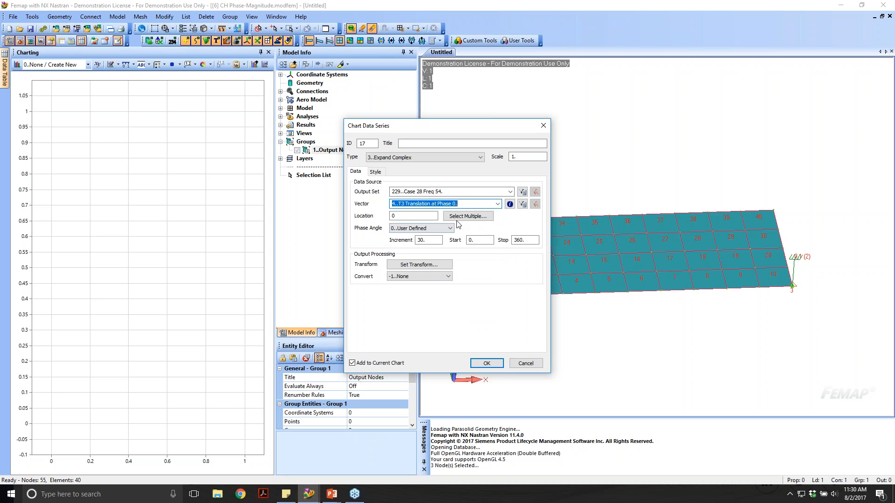
# - Assign node 33 at the middle of the plate's free end, set the phase angle increment to 10, and create the series
pyautogui.click(464, 216)
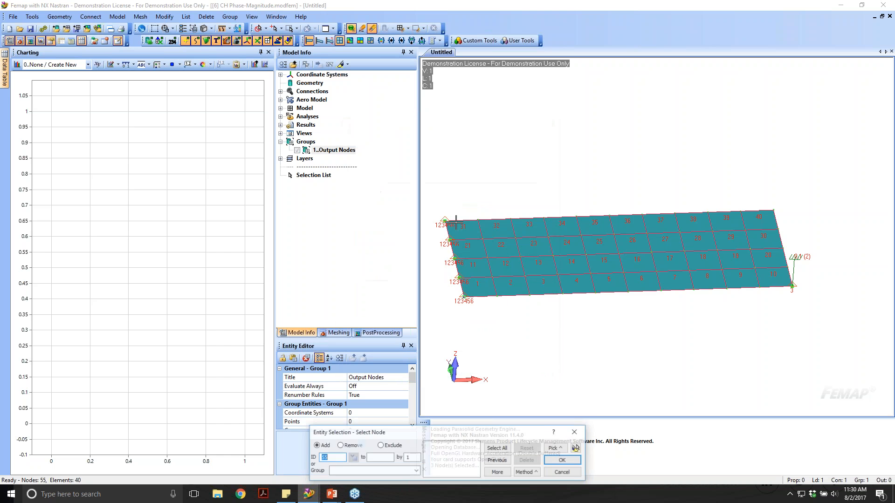
pyautogui.click(784, 249)
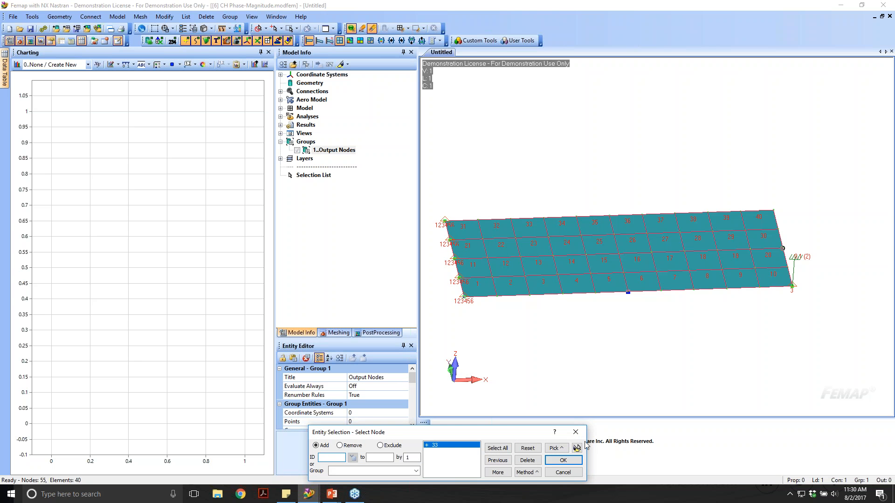
pyautogui.click(573, 461)
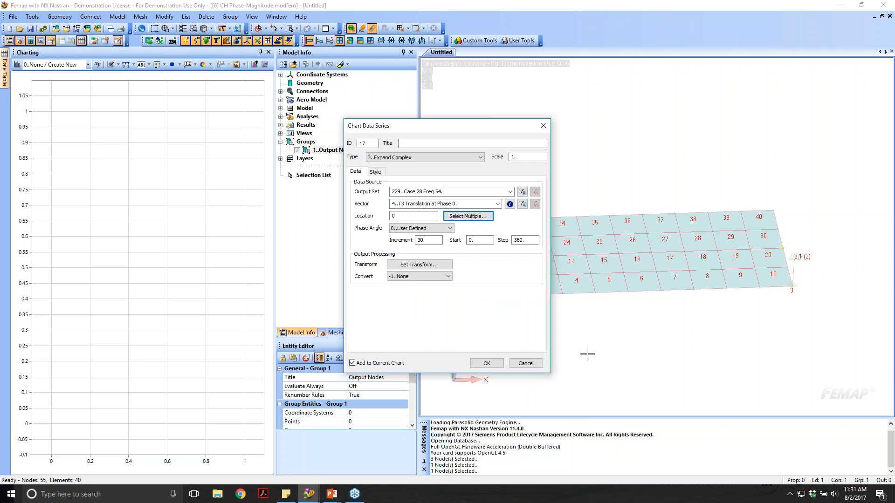
pyautogui.doubleClick(422, 240)
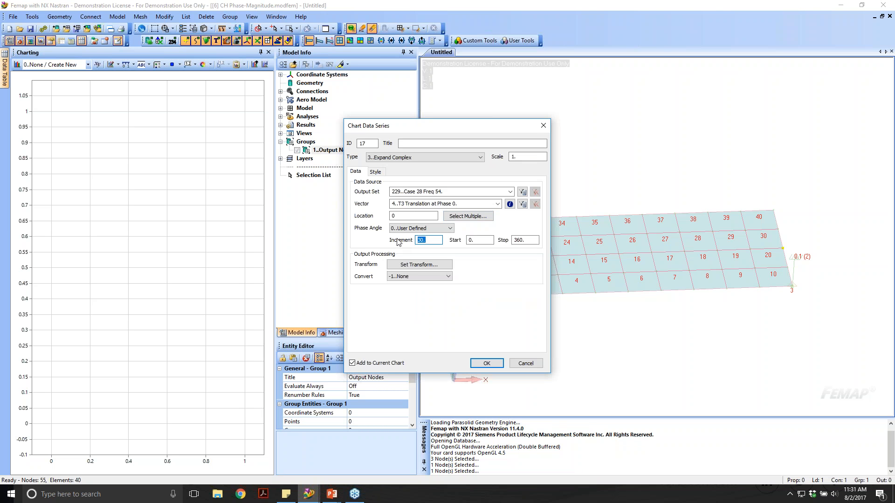
pyautogui.write('10')
pyautogui.press('Return')
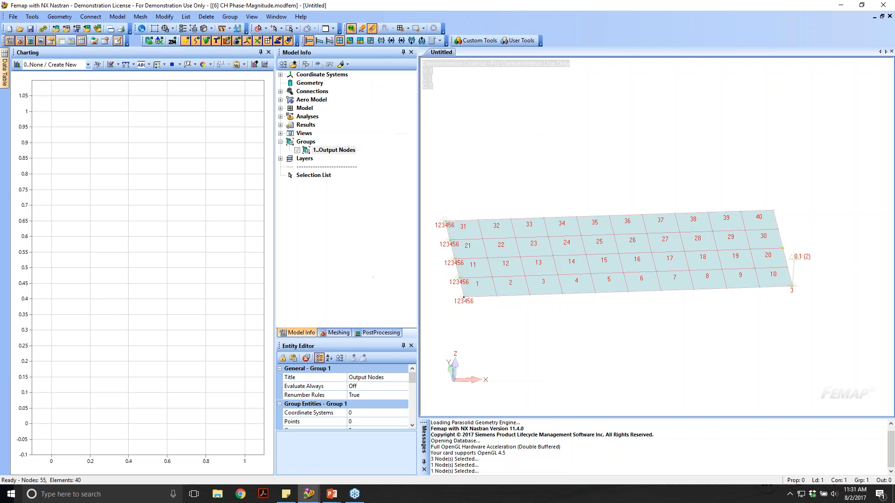
pyautogui.click(525, 364)
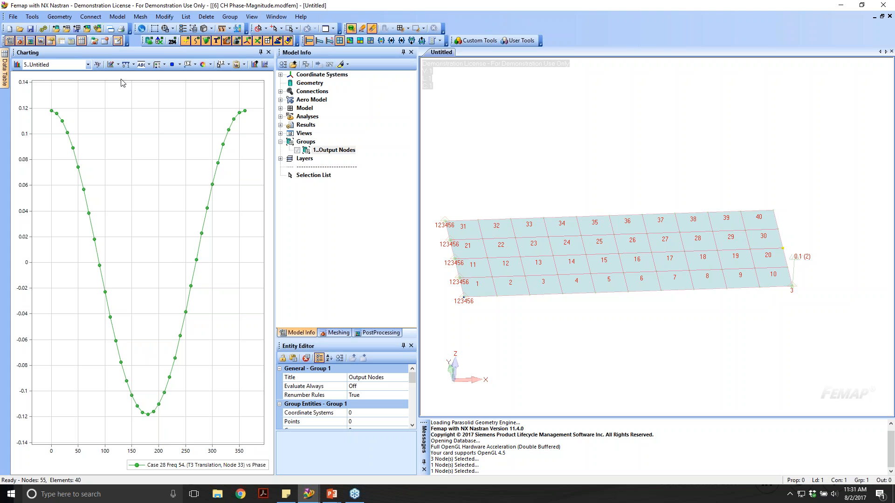
# - Display X and Y value labels on the chart at the maximum and minimum points only
pyautogui.click(118, 64)
pyautogui.click(139, 108)
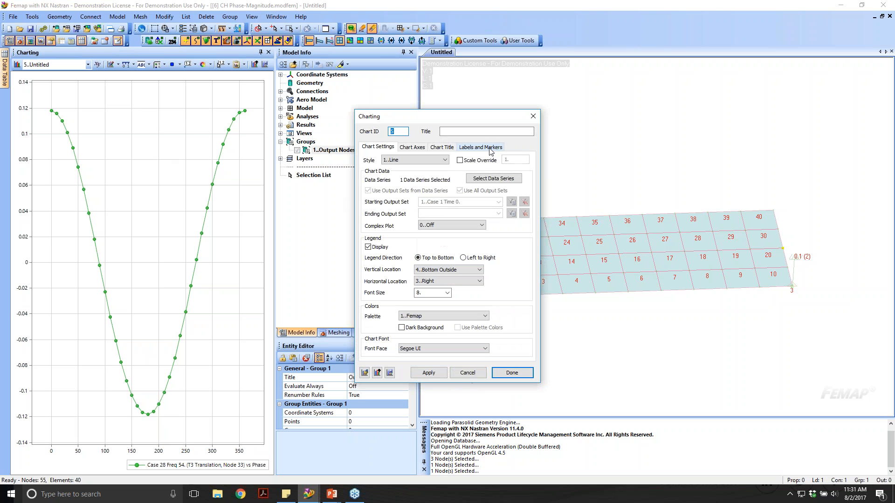
pyautogui.click(489, 148)
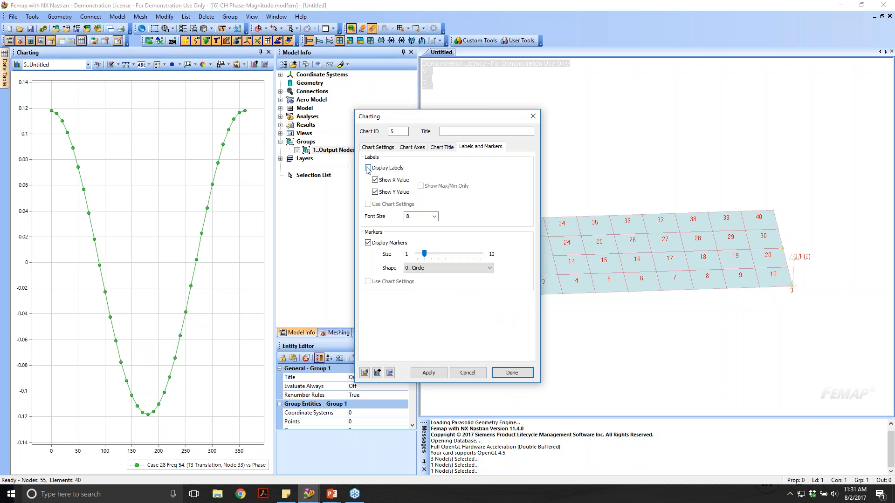
pyautogui.click(420, 186)
pyautogui.click(428, 373)
pyautogui.click(511, 373)
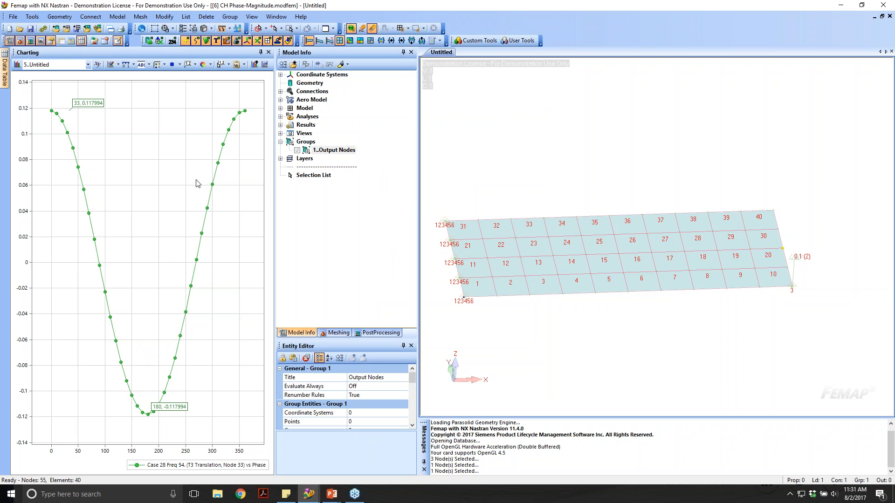
# - Switch to the PowerPoint slide show and advance to the FEMAP 11.4 Nastran Solver Support slide
pyautogui.hotkey('alt', 'Tab')
pyautogui.hotkey('alt', 'Tab')
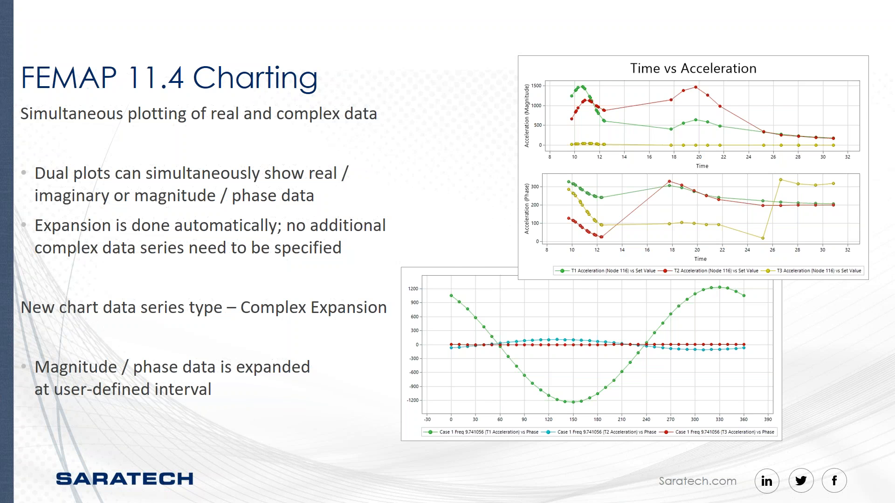
pyautogui.press('Right')
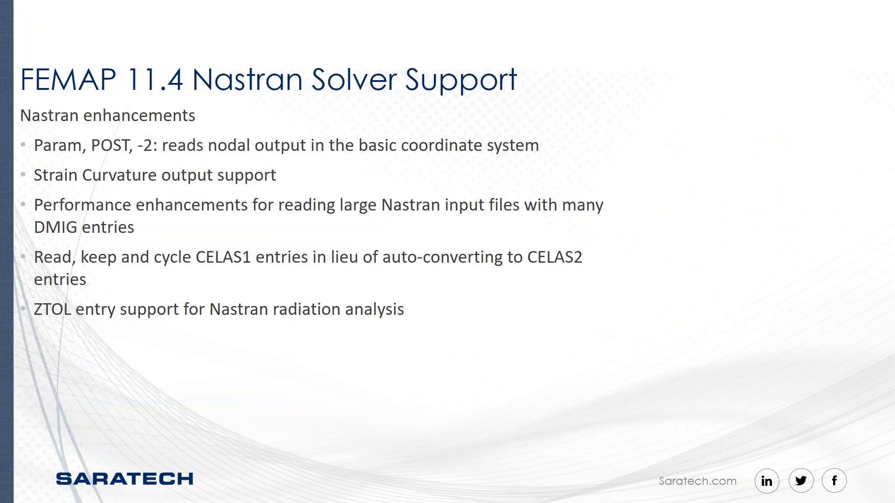